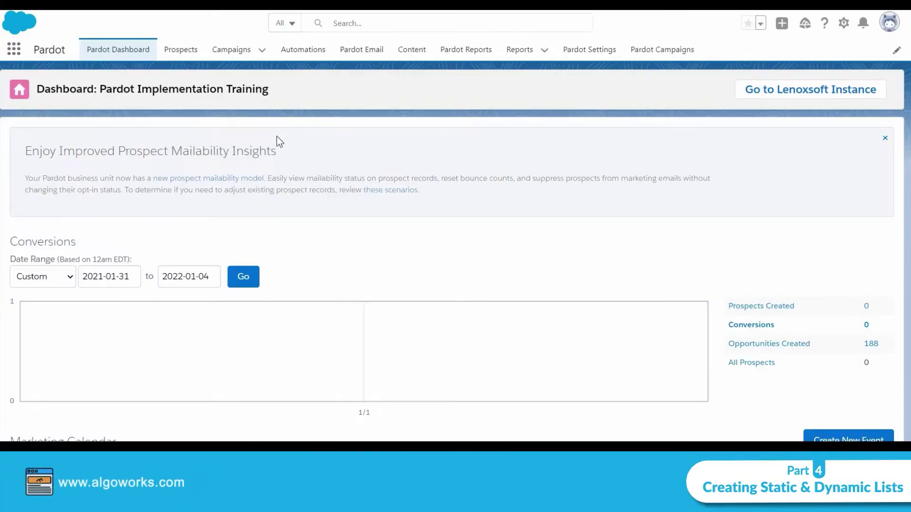
- Switch from the Pardot dashboard to the Prospects page
{"action": "left_click", "coordinate": [186, 50]}
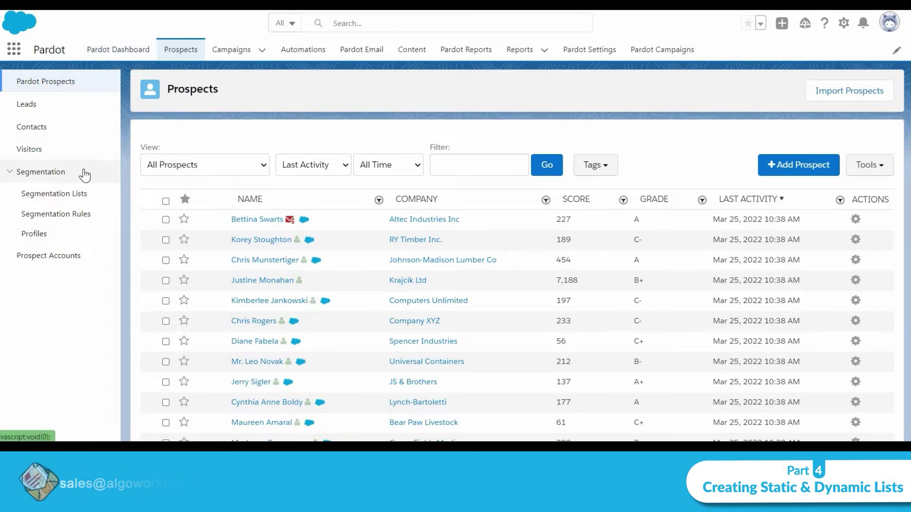
- From Segmentation Lists, create a static list named 'Test S' with Dynamic List left unchecked
{"action": "left_click", "coordinate": [80, 198]}
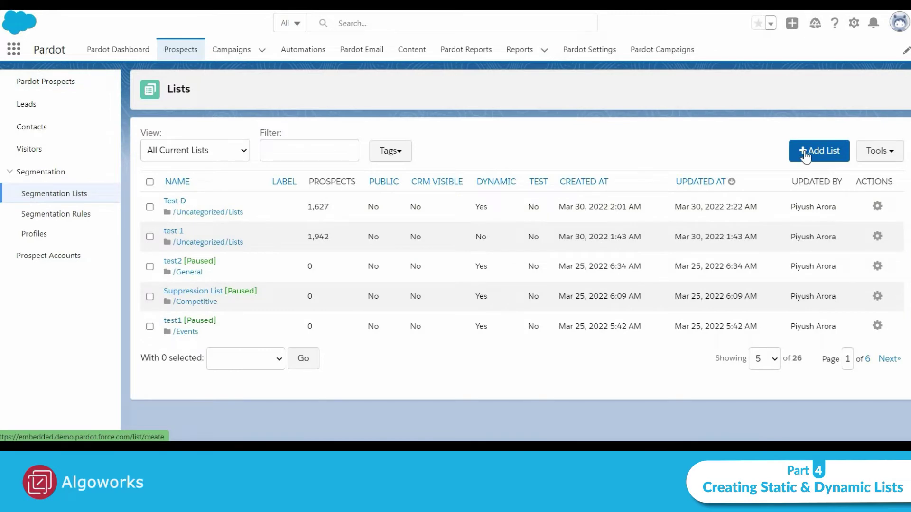
{"action": "left_click", "coordinate": [805, 152]}
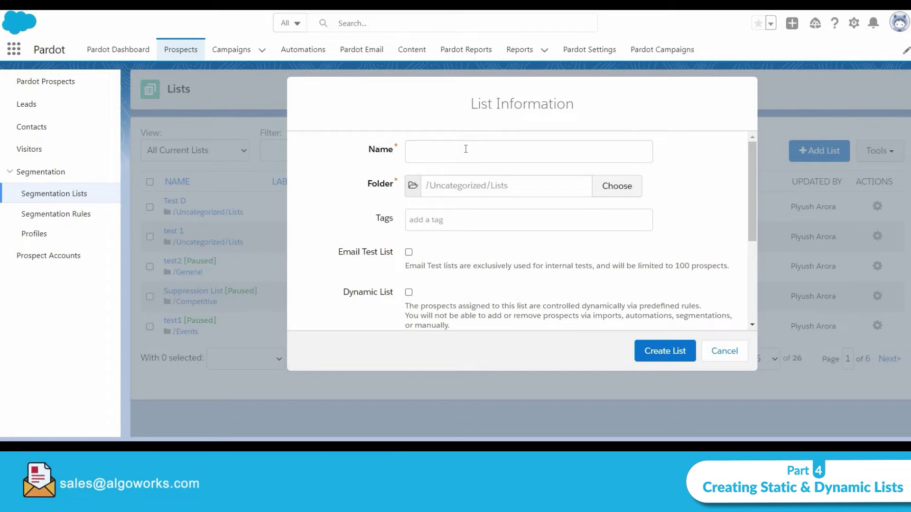
{"action": "left_click", "coordinate": [466, 149]}
{"action": "type", "text": "Test S"}
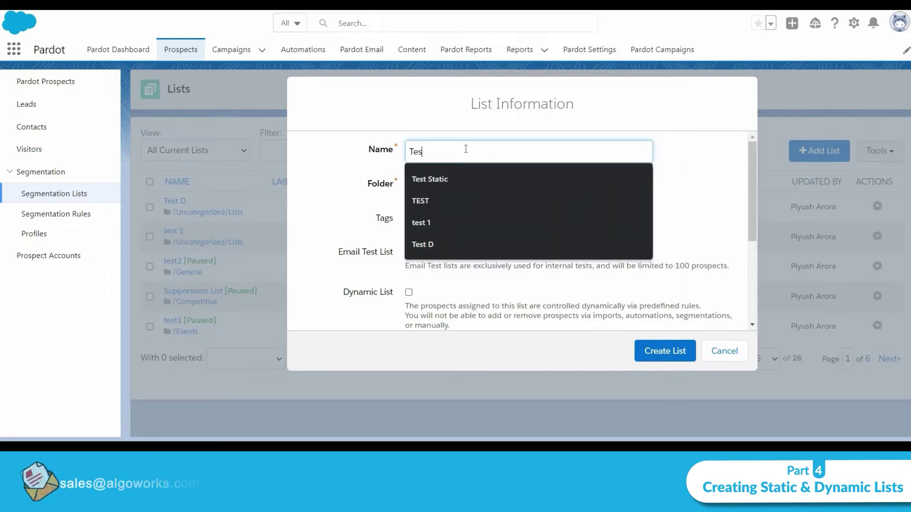
{"action": "left_click", "coordinate": [736, 169]}
{"action": "scroll", "coordinate": [576, 266], "scroll_direction": "down", "scroll_amount": 3}
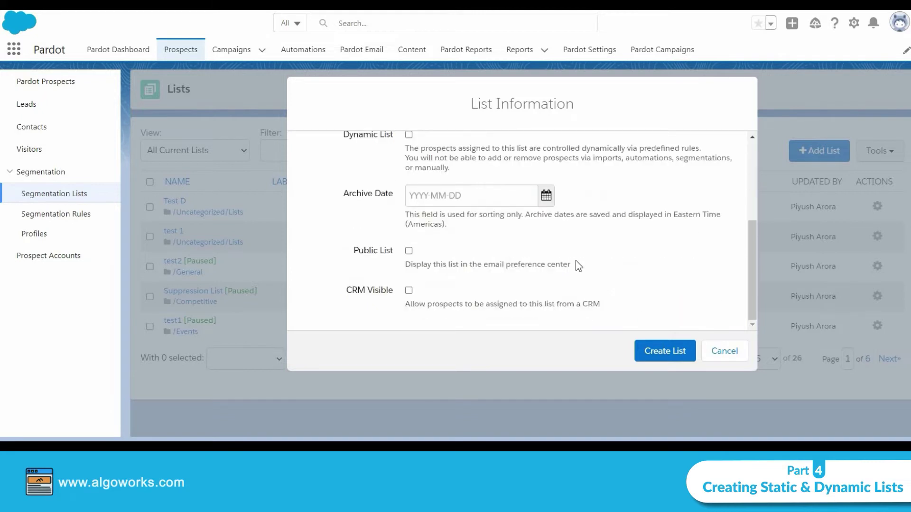
{"action": "left_click", "coordinate": [649, 351]}
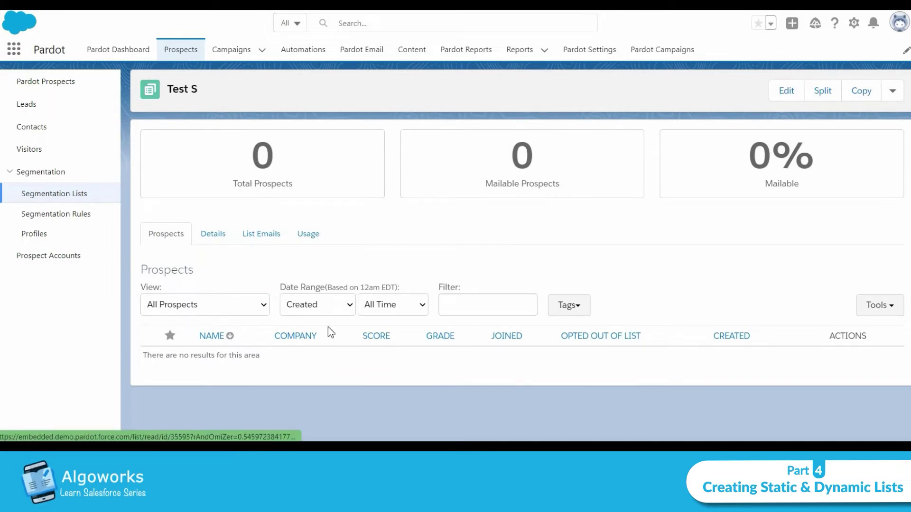
- Return to the full prospect list and tick the prospects to add
{"action": "left_click", "coordinate": [54, 89]}
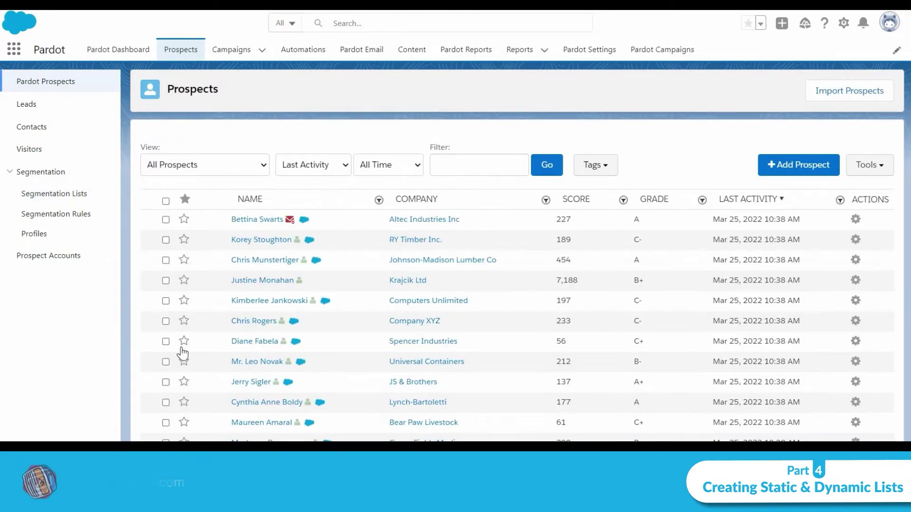
{"action": "left_click", "coordinate": [165, 280]}
{"action": "left_click", "coordinate": [166, 301]}
{"action": "left_click", "coordinate": [165, 321]}
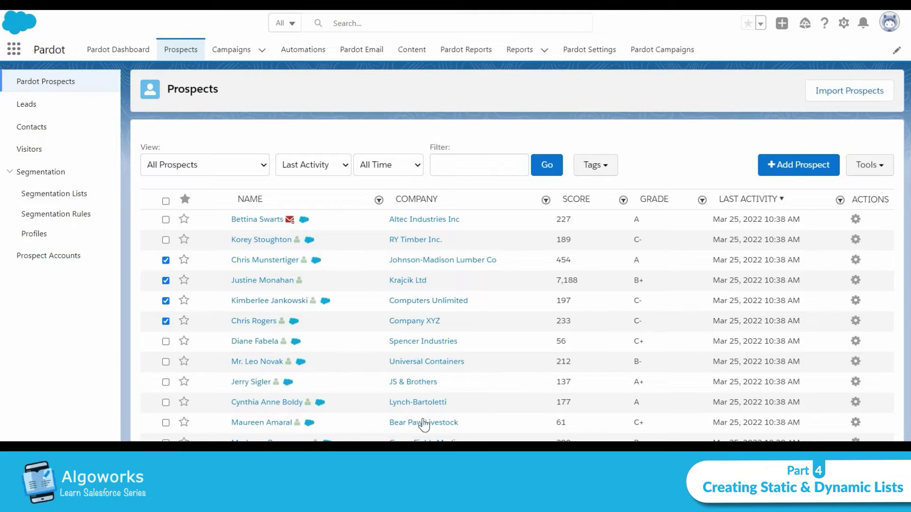
{"action": "scroll", "coordinate": [324, 397], "scroll_direction": "down", "scroll_amount": 3}
{"action": "scroll", "coordinate": [324, 398], "scroll_direction": "up", "scroll_amount": 3}
{"action": "scroll", "coordinate": [321, 403], "scroll_direction": "down", "scroll_amount": 3}
- Add the selected prospects to the Test S list and confirm the 4-prospect addition
{"action": "left_click", "coordinate": [318, 399]}
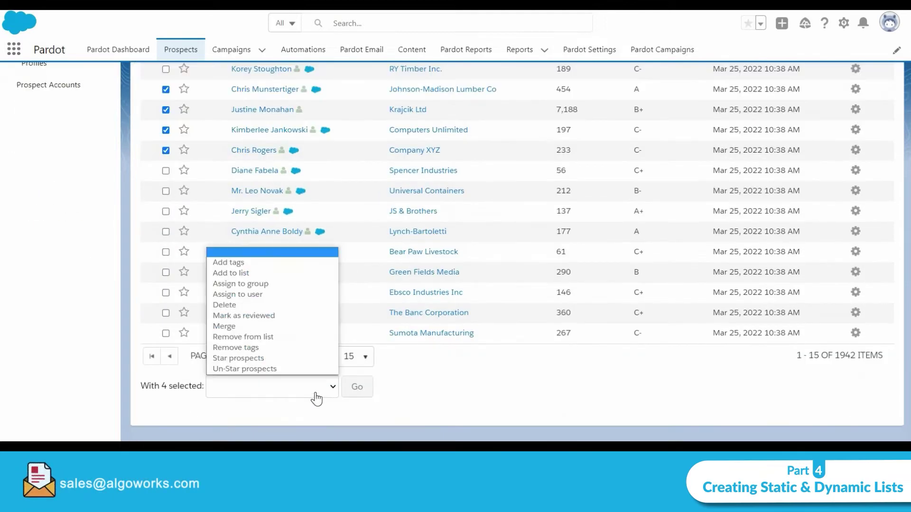
{"action": "left_click", "coordinate": [284, 275]}
{"action": "left_click", "coordinate": [418, 391]}
{"action": "type", "text": "test 1"}
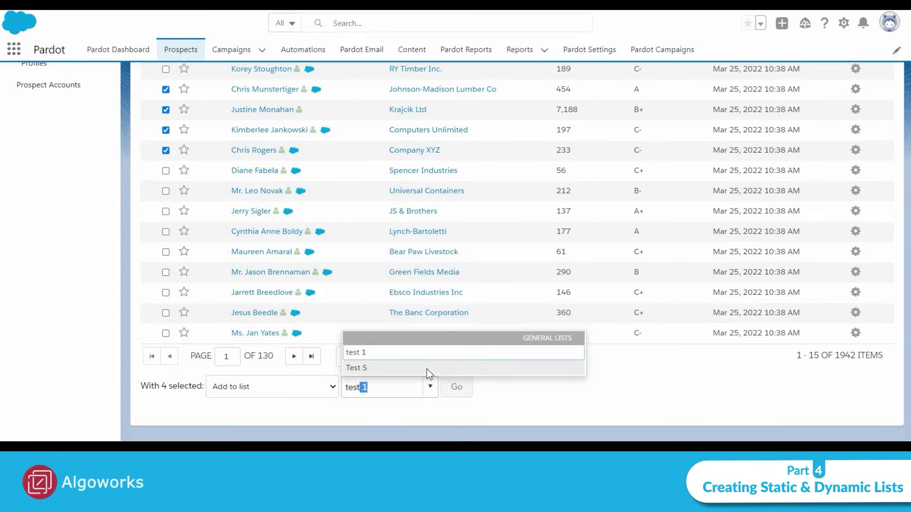
{"action": "left_click", "coordinate": [429, 370]}
{"action": "left_click", "coordinate": [460, 394]}
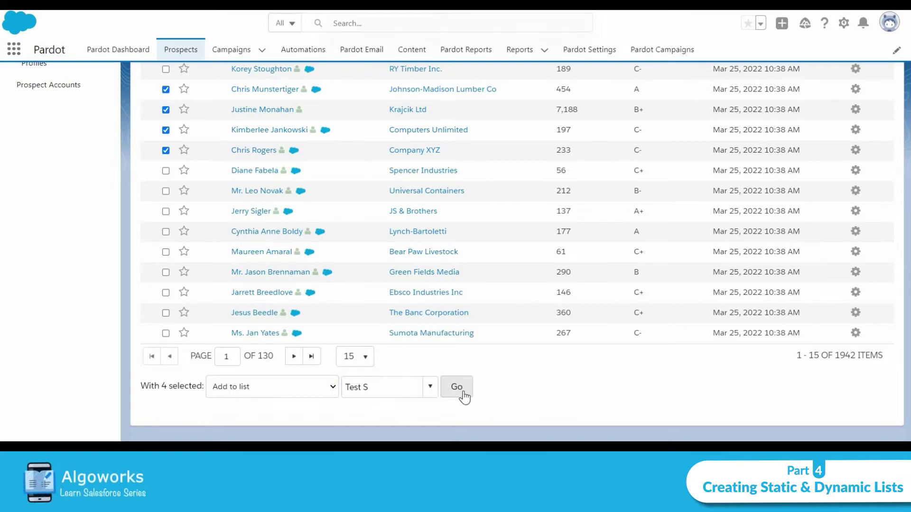
{"action": "left_click", "coordinate": [522, 45]}
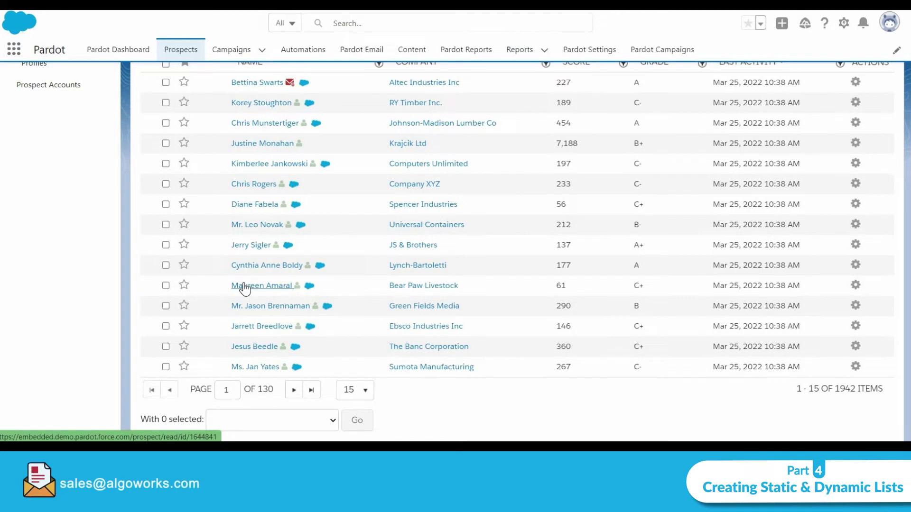
{"action": "scroll", "coordinate": [52, 308], "scroll_direction": "up", "scroll_amount": 4}
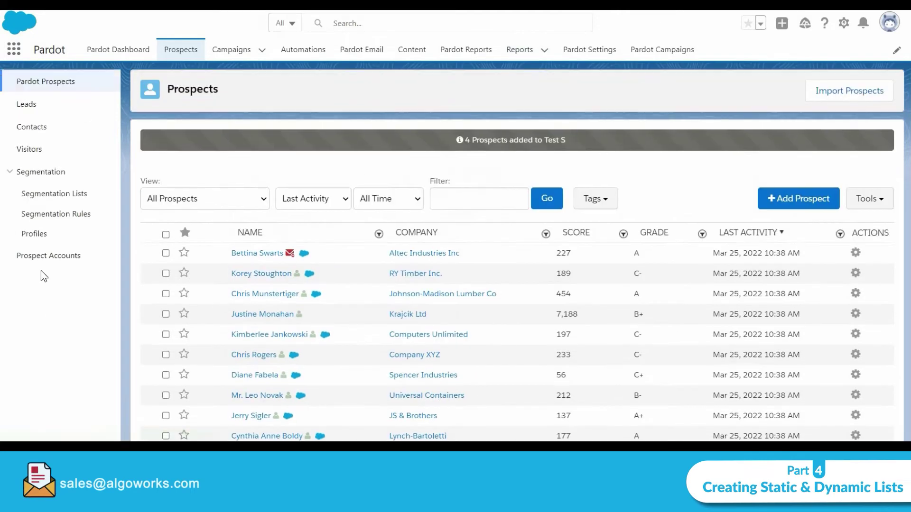
- Open the Test S list from the Segmentation Lists page
{"action": "left_click", "coordinate": [71, 195]}
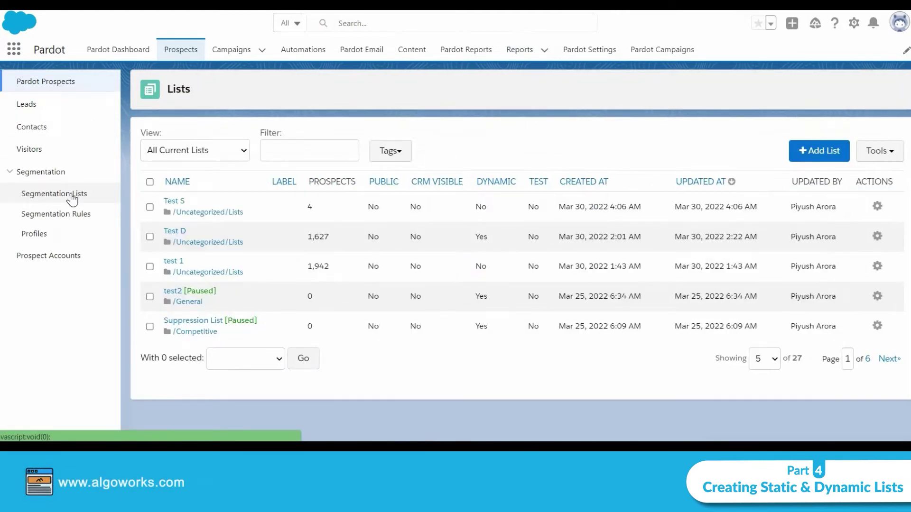
{"action": "left_click", "coordinate": [183, 199]}
{"action": "scroll", "coordinate": [181, 205], "scroll_direction": "down", "scroll_amount": 2}
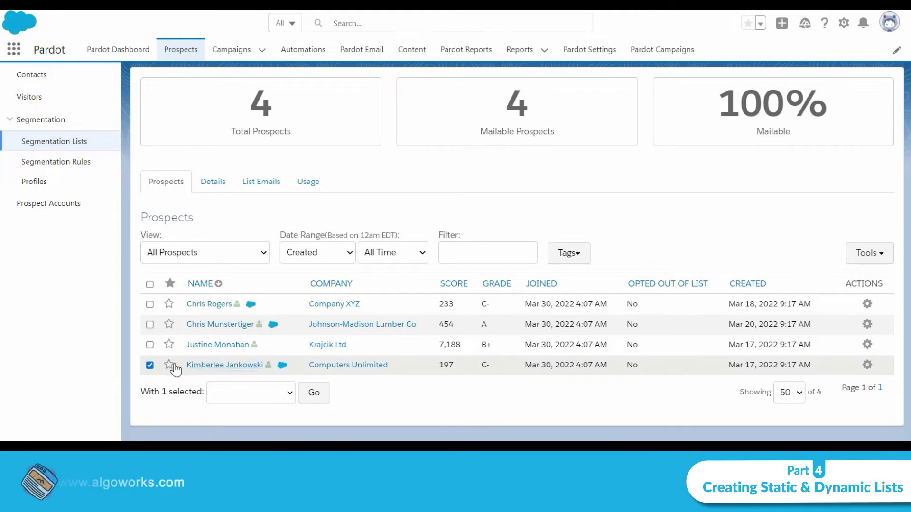
- Remove the Computers Unlimited prospect from Test S, leaving 3 prospects
{"action": "left_click", "coordinate": [263, 392]}
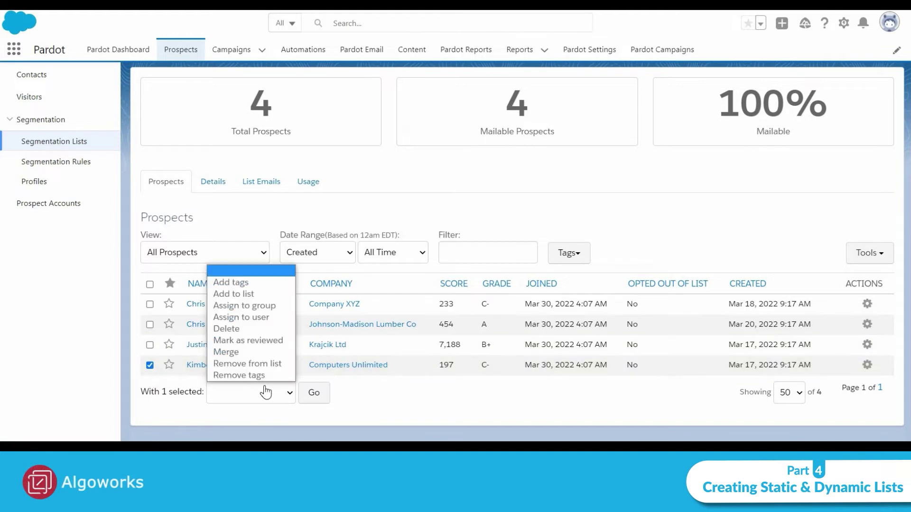
{"action": "left_click", "coordinate": [263, 366]}
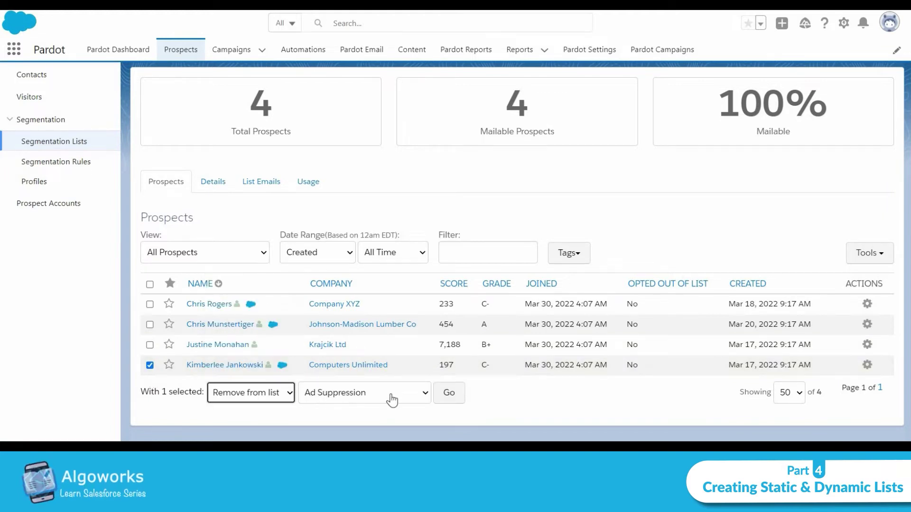
{"action": "left_click", "coordinate": [391, 396]}
{"action": "left_click", "coordinate": [372, 340]}
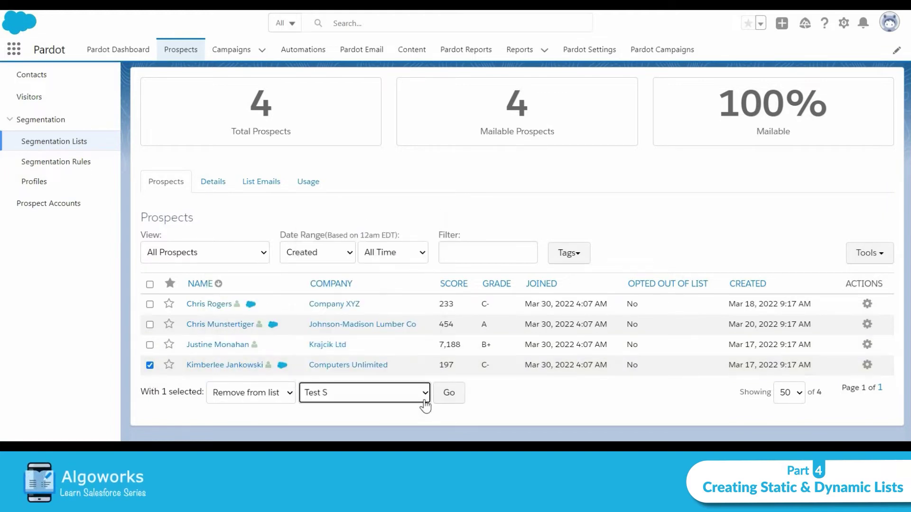
{"action": "left_click", "coordinate": [450, 399]}
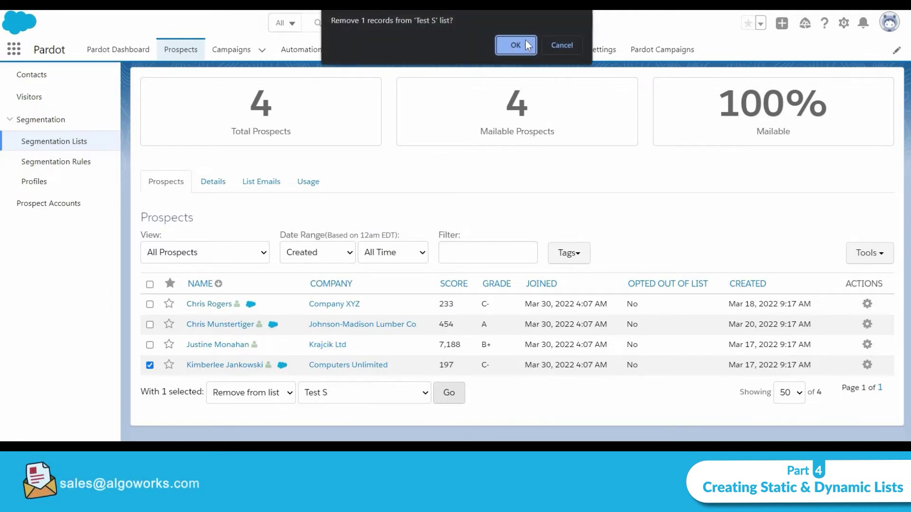
{"action": "left_click", "coordinate": [520, 44]}
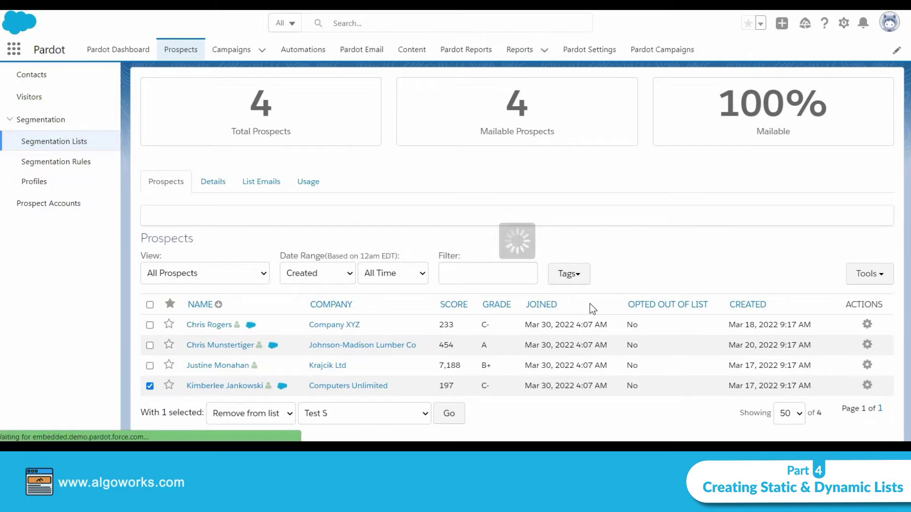
{"action": "scroll", "coordinate": [869, 321], "scroll_direction": "down", "scroll_amount": 2}
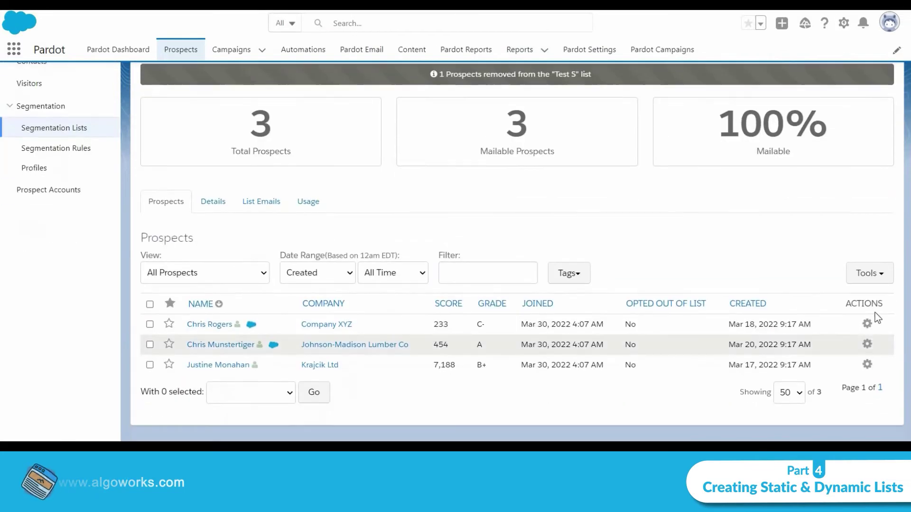
{"action": "left_click", "coordinate": [868, 325]}
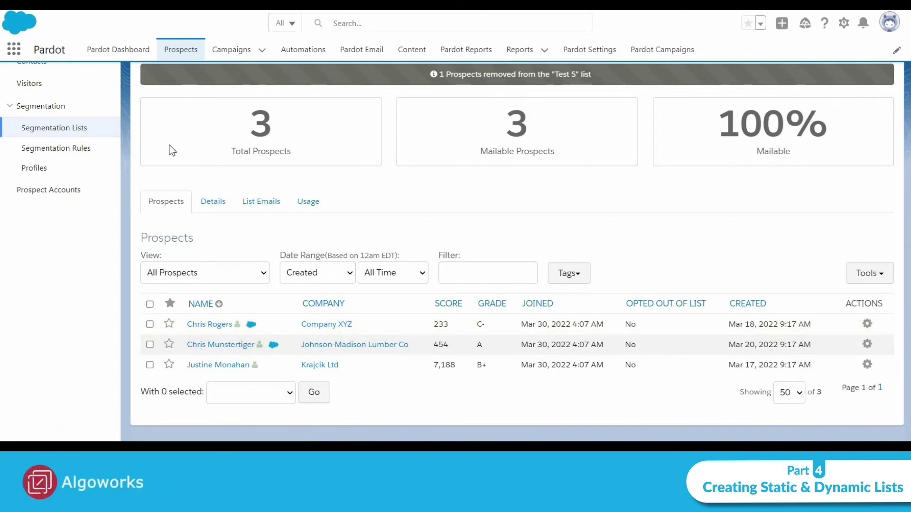
- Return to Segmentation Lists, look over the new-list form, and cancel it without saving
{"action": "left_click", "coordinate": [72, 129]}
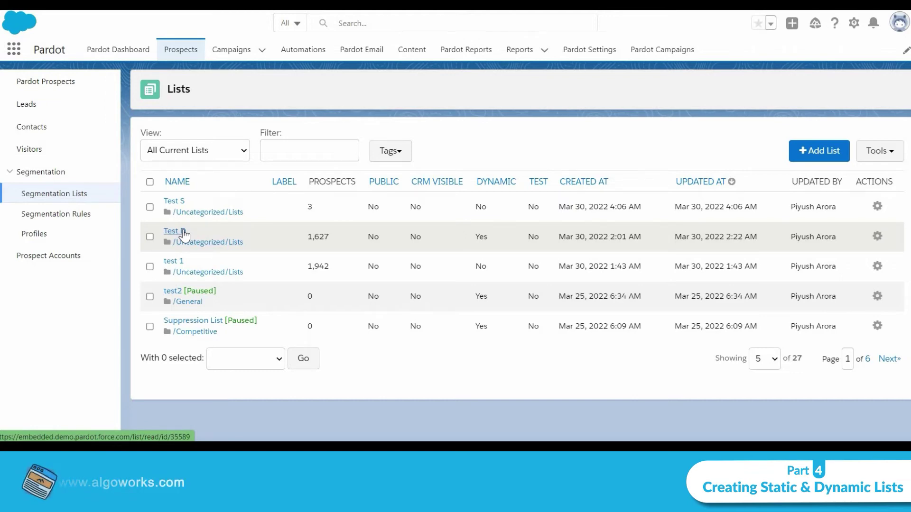
{"action": "left_click", "coordinate": [822, 151]}
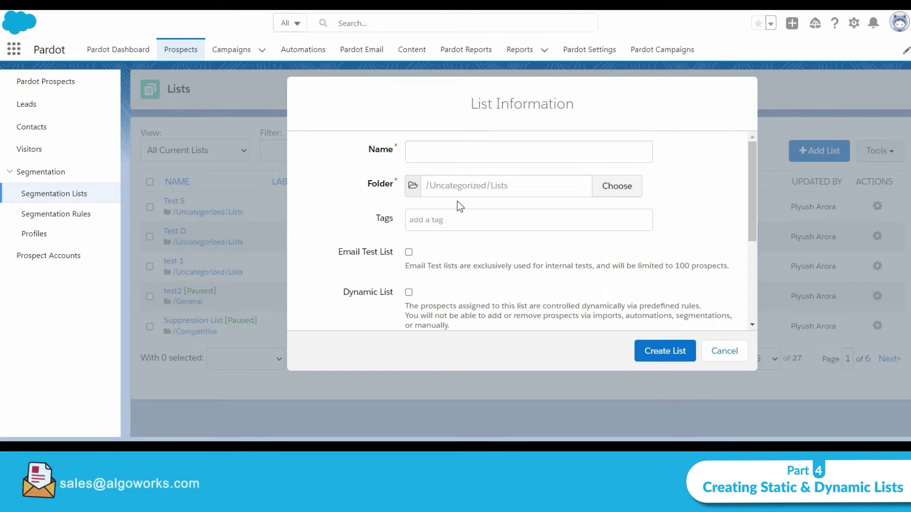
{"action": "scroll", "coordinate": [457, 202], "scroll_direction": "down", "scroll_amount": 3}
{"action": "scroll", "coordinate": [456, 205], "scroll_direction": "up", "scroll_amount": 3}
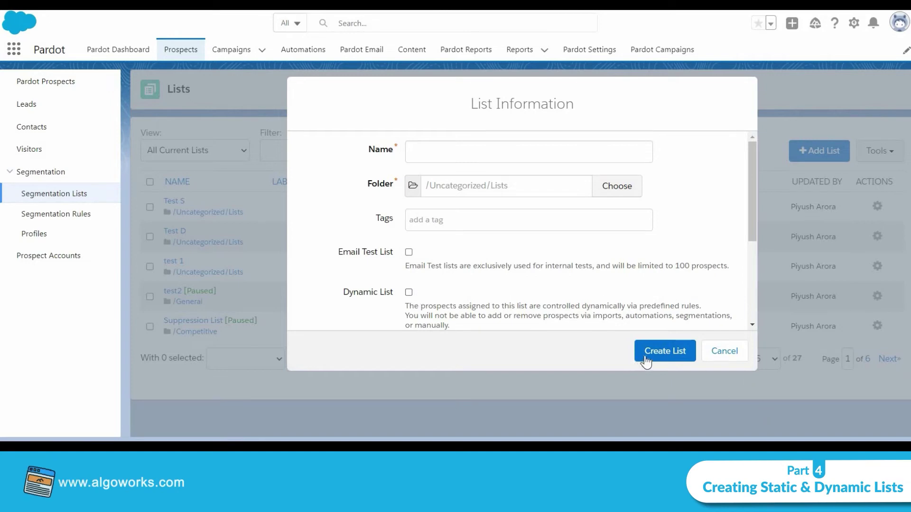
{"action": "left_click", "coordinate": [704, 357]}
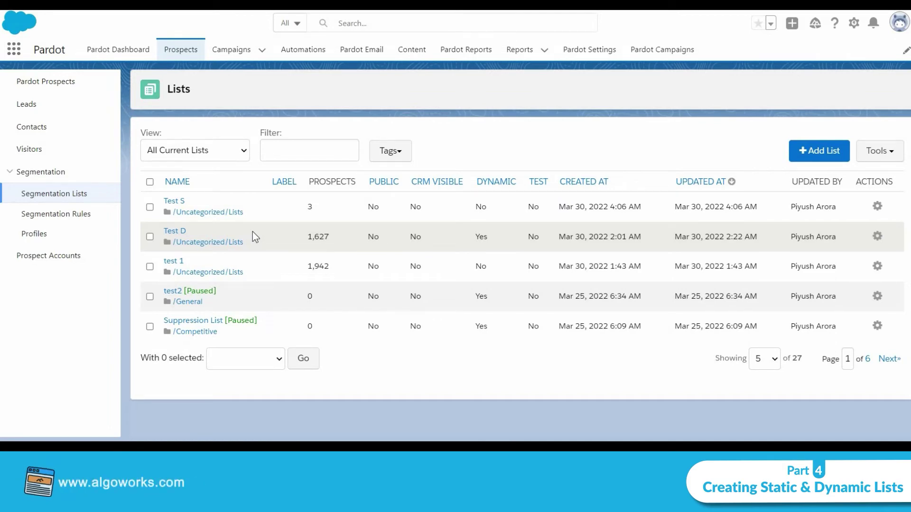
{"action": "left_click", "coordinate": [168, 232]}
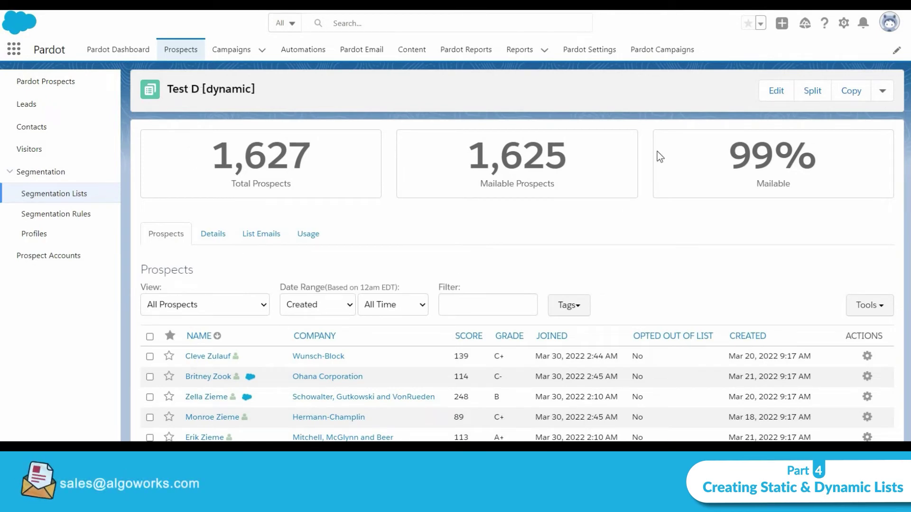
{"action": "left_click", "coordinate": [778, 90]}
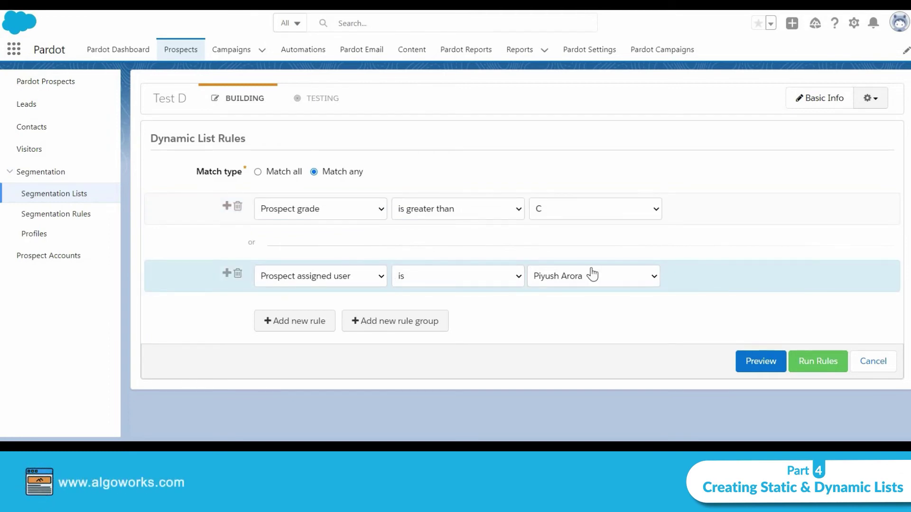
{"action": "left_click", "coordinate": [95, 195]}
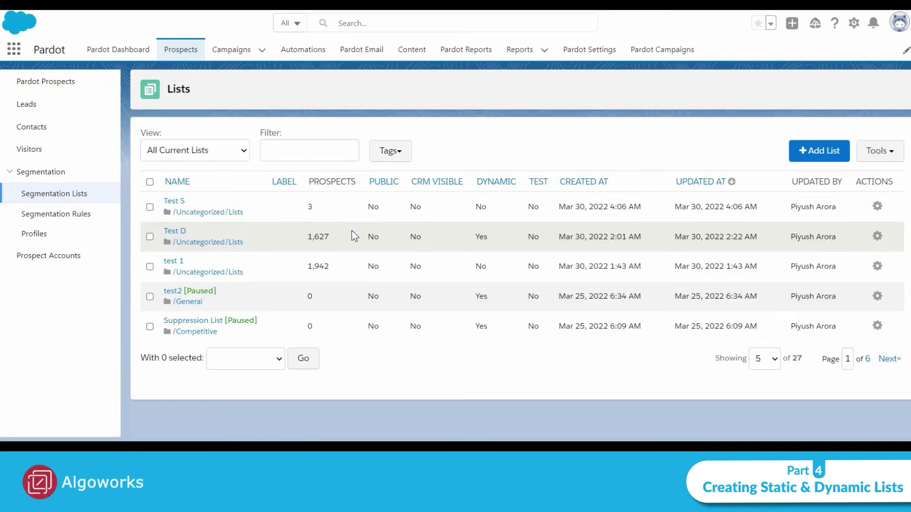
- Open the Test D list and review the Ohana Corporation prospect (score 114, grade C-)
{"action": "left_click", "coordinate": [174, 232]}
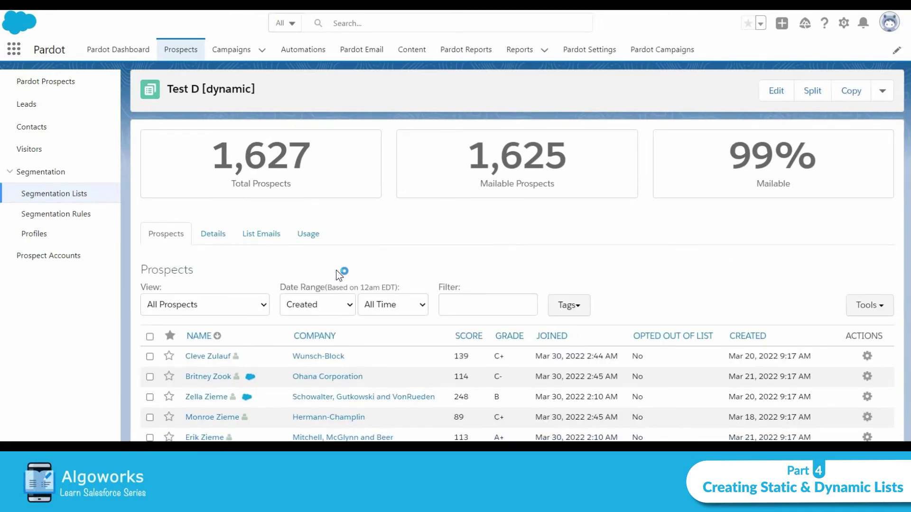
{"action": "scroll", "coordinate": [337, 272], "scroll_direction": "down", "scroll_amount": 4}
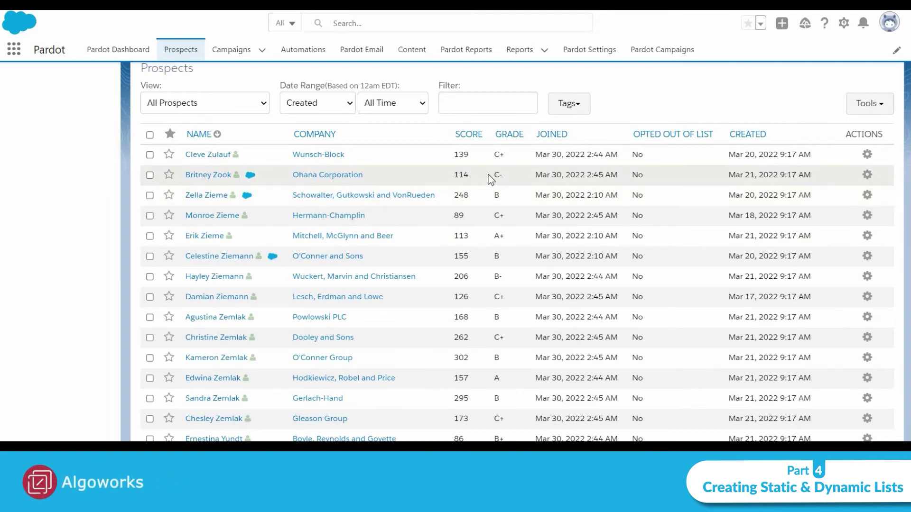
{"action": "left_click", "coordinate": [224, 180]}
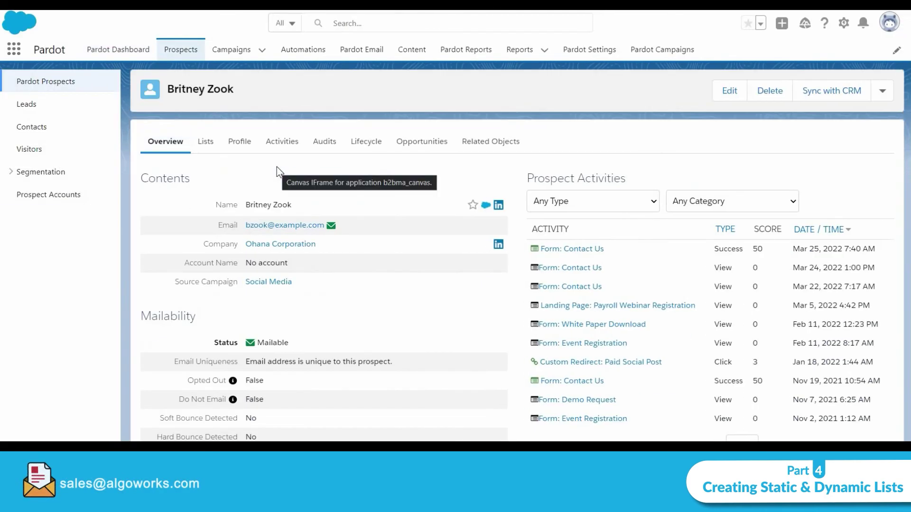
{"action": "scroll", "coordinate": [373, 214], "scroll_direction": "down", "scroll_amount": 4}
{"action": "scroll", "coordinate": [374, 215], "scroll_direction": "down", "scroll_amount": 4}
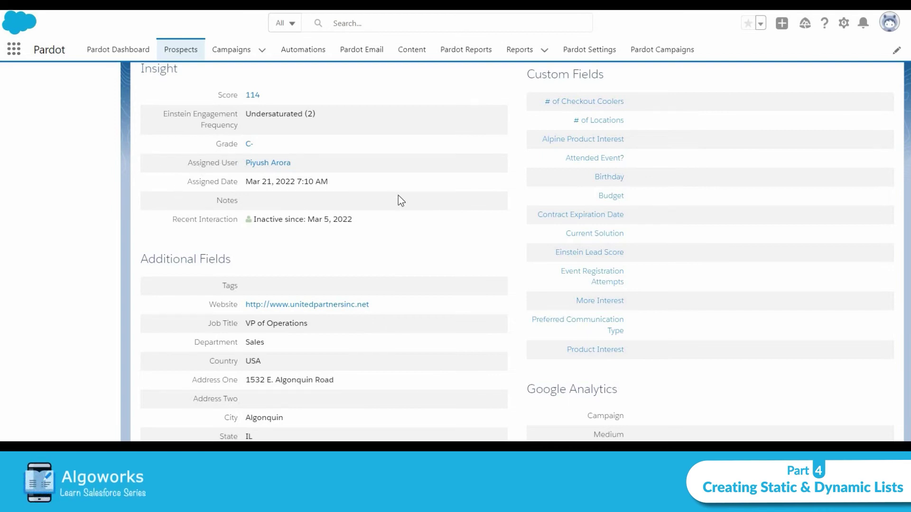
{"action": "scroll", "coordinate": [396, 197], "scroll_direction": "up", "scroll_amount": 4}
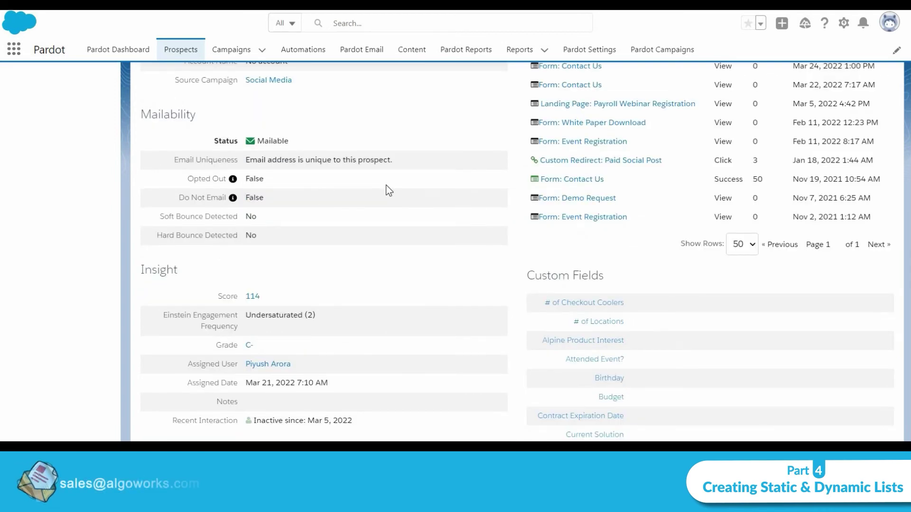
{"action": "scroll", "coordinate": [360, 173], "scroll_direction": "up", "scroll_amount": 4}
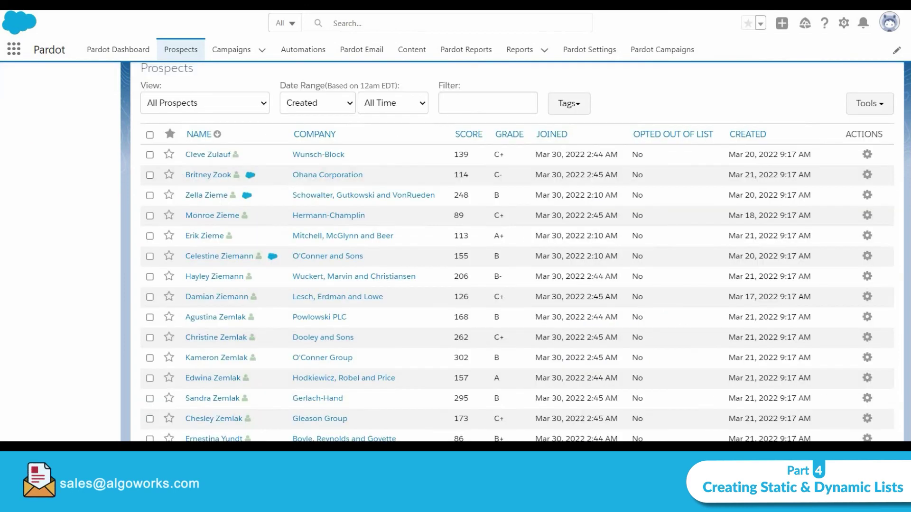